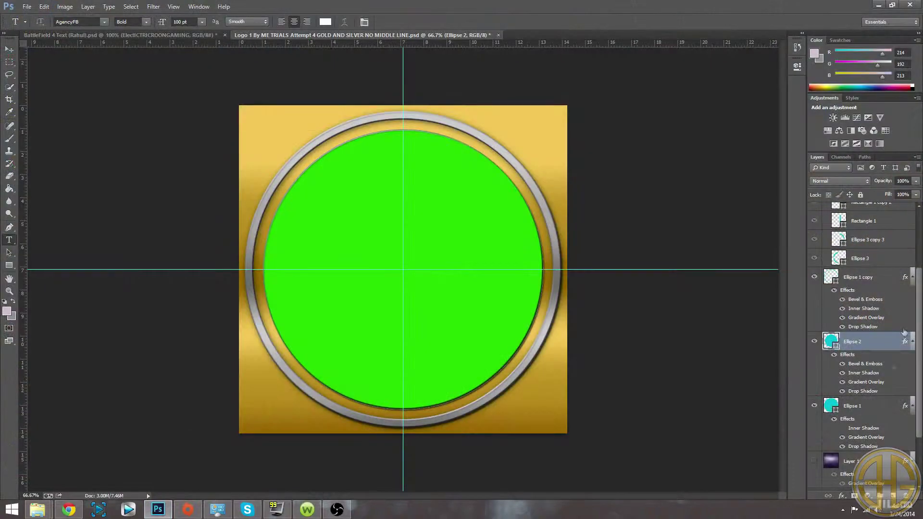
Inspect the Gradient Overlay presets in Ellipse 2's layer style.
right_click(905, 342)
click(861, 144)
click(394, 308)
click(544, 237)
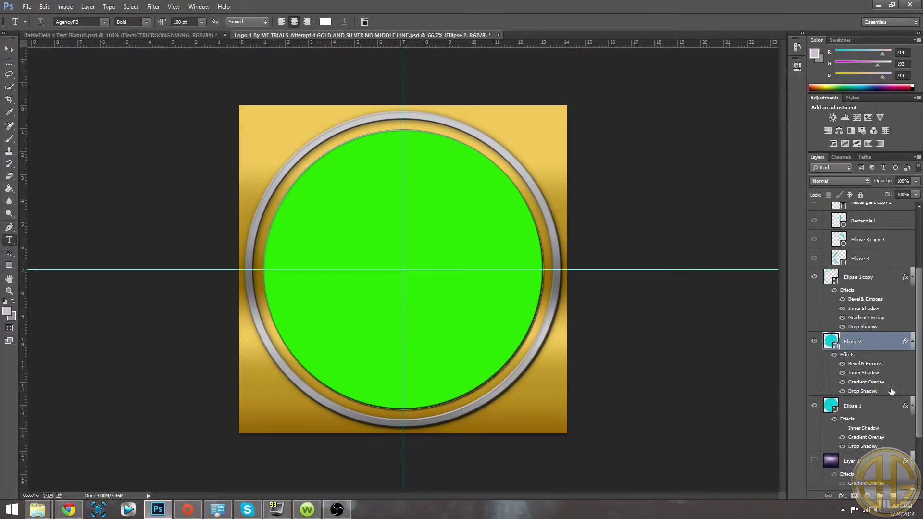
Set both stops of Ellipse 1's Gradient Overlay to the same sampled bright green.
click(866, 405)
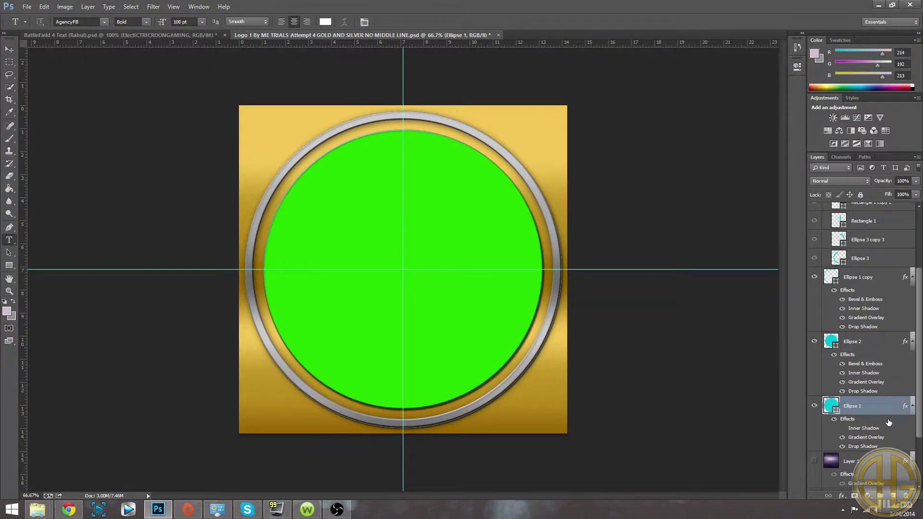
right_click(906, 406)
click(856, 223)
click(394, 308)
click(514, 237)
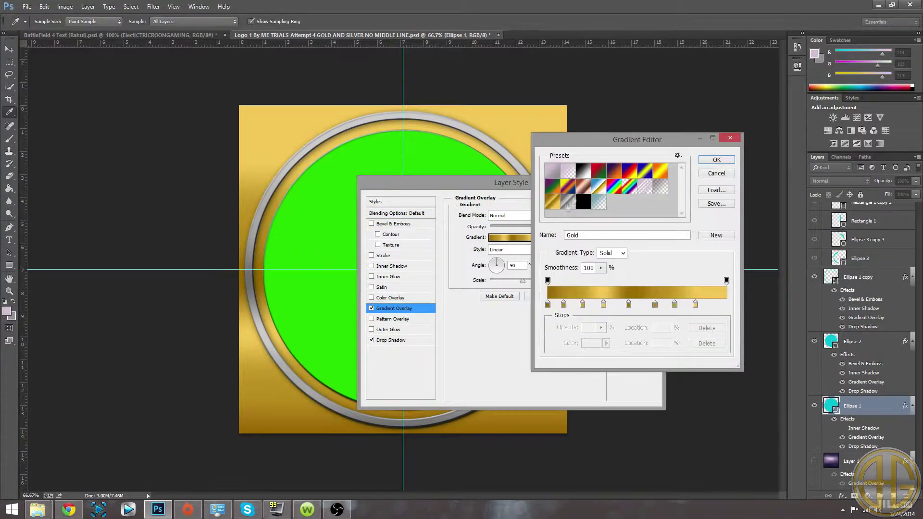
click(584, 202)
click(548, 304)
click(283, 274)
click(727, 304)
click(283, 274)
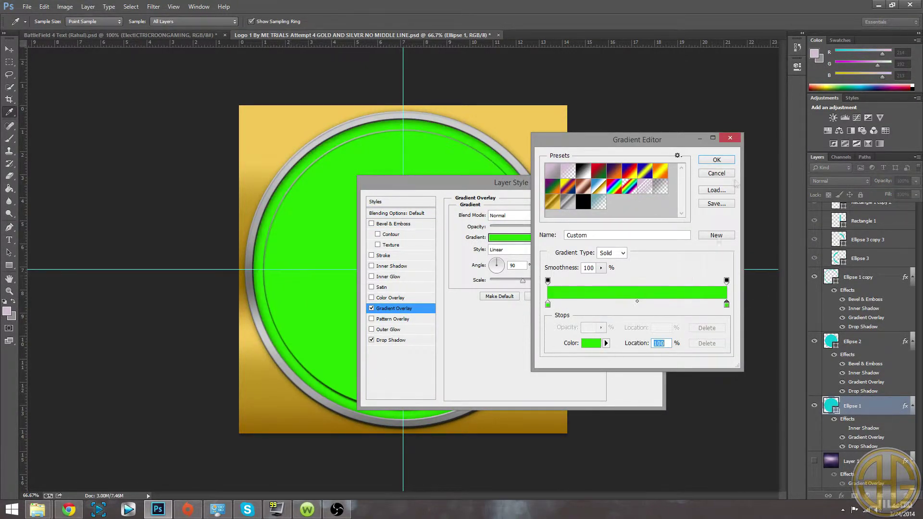
click(717, 159)
click(639, 197)
Recheck Ellipse 1's gradient so the right stop is fully green too.
right_click(879, 409)
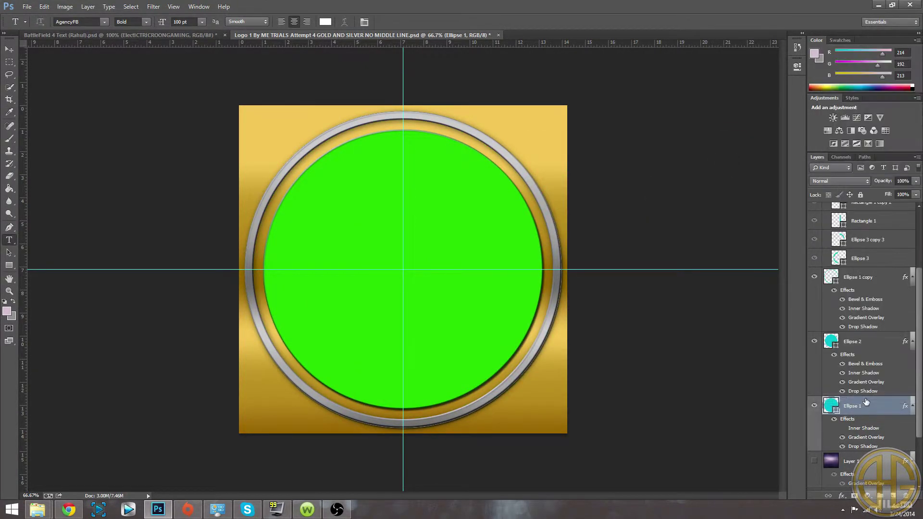
right_click(878, 409)
click(860, 47)
click(394, 308)
click(509, 237)
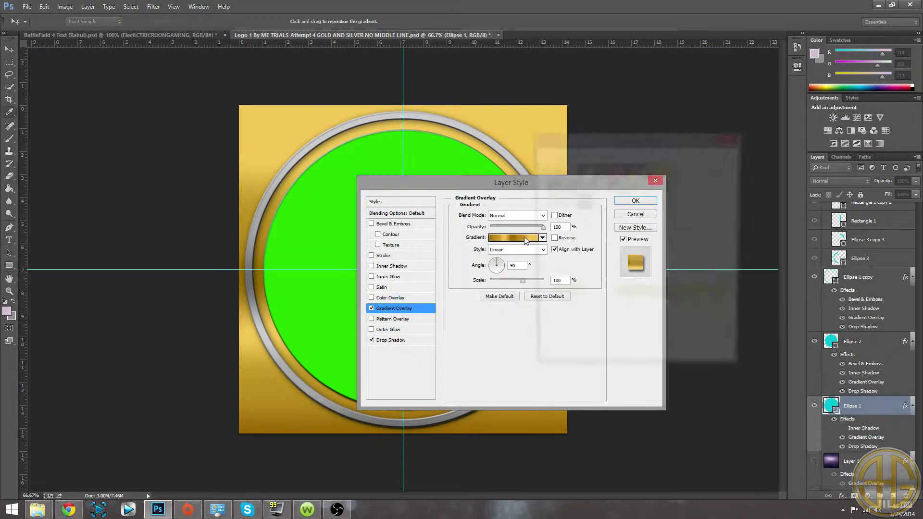
click(727, 304)
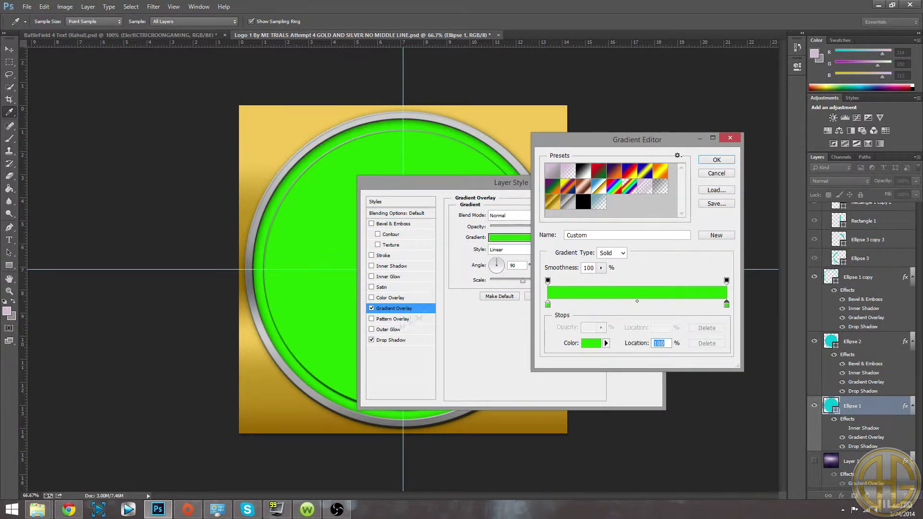
click(716, 160)
click(636, 201)
Turn off Bevel & Emboss, Inner Shadow and Drop Shadow on Ellipse 2.
click(856, 341)
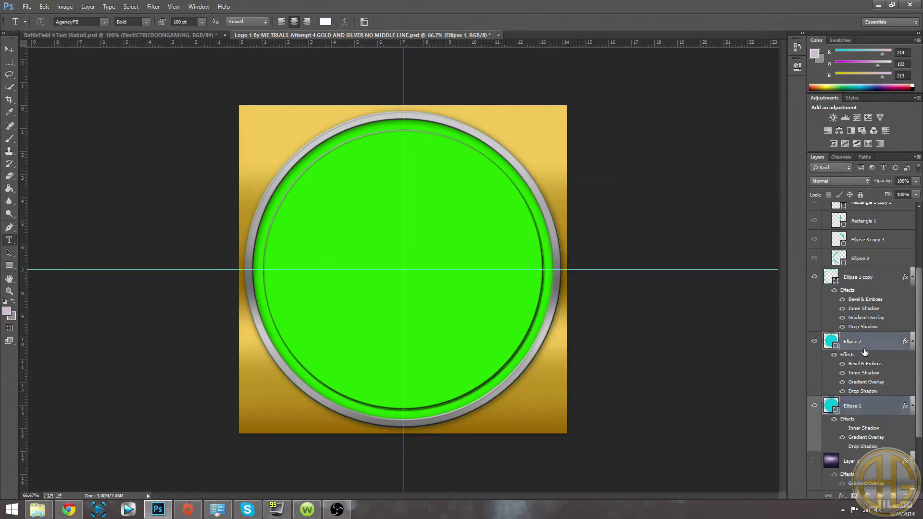
right_click(856, 342)
click(846, 143)
click(372, 266)
click(371, 340)
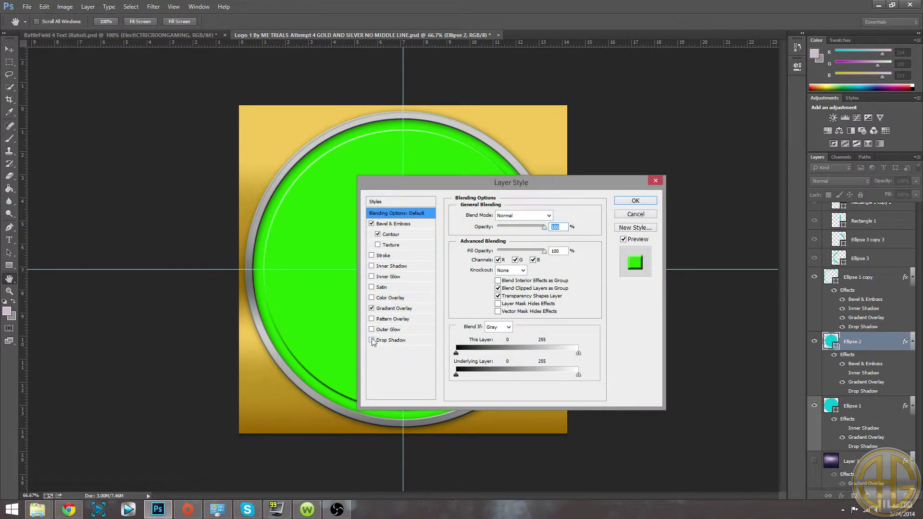
click(372, 224)
click(635, 201)
Remove Bevel & Emboss, Inner Shadow and Drop Shadow from the Ellipse 1 copy ring.
key(t)
scroll(856, 360, down, 3)
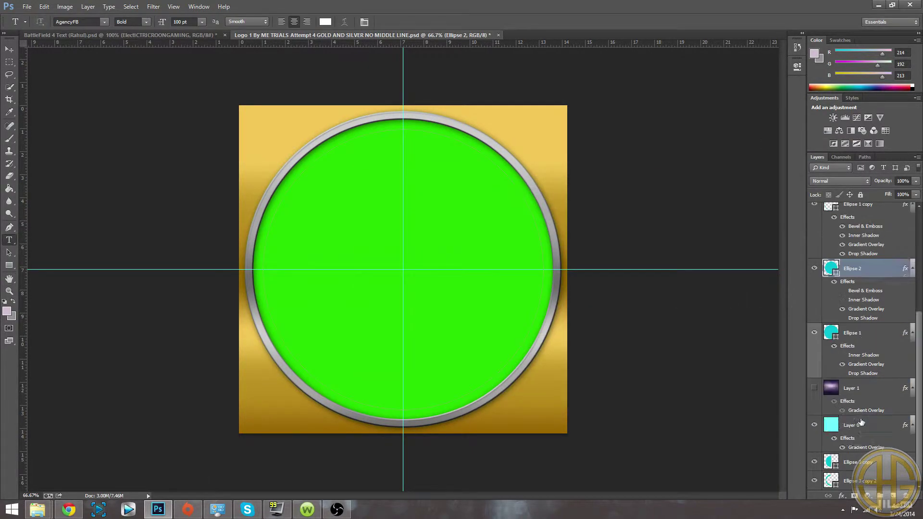
click(856, 425)
scroll(852, 358, up, 3)
click(856, 373)
right_click(856, 373)
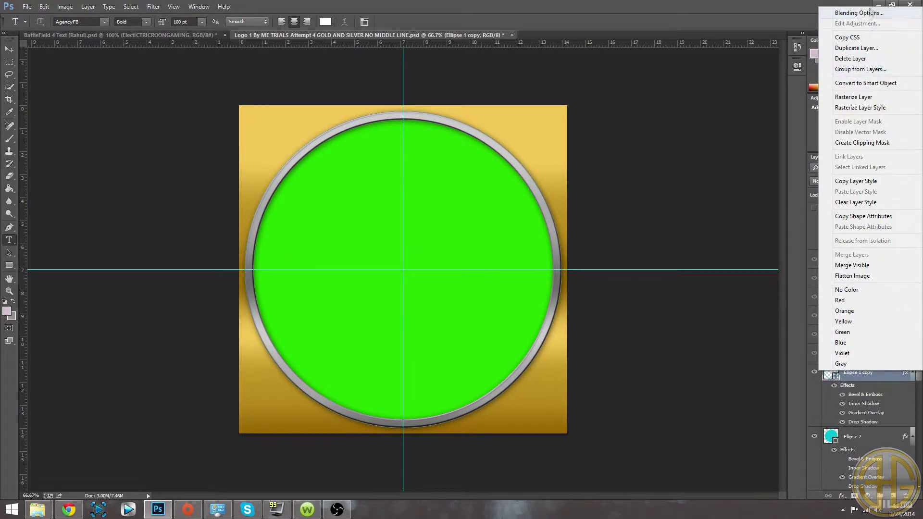
click(861, 13)
click(372, 224)
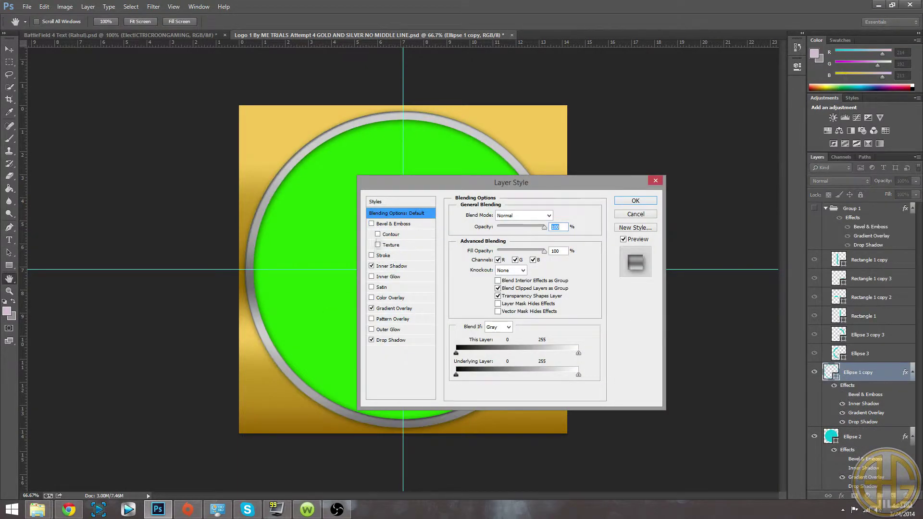
click(371, 266)
click(371, 340)
Make the ring's Gradient Overlay a flat #999999 gray on both stops.
click(399, 308)
click(543, 238)
click(470, 302)
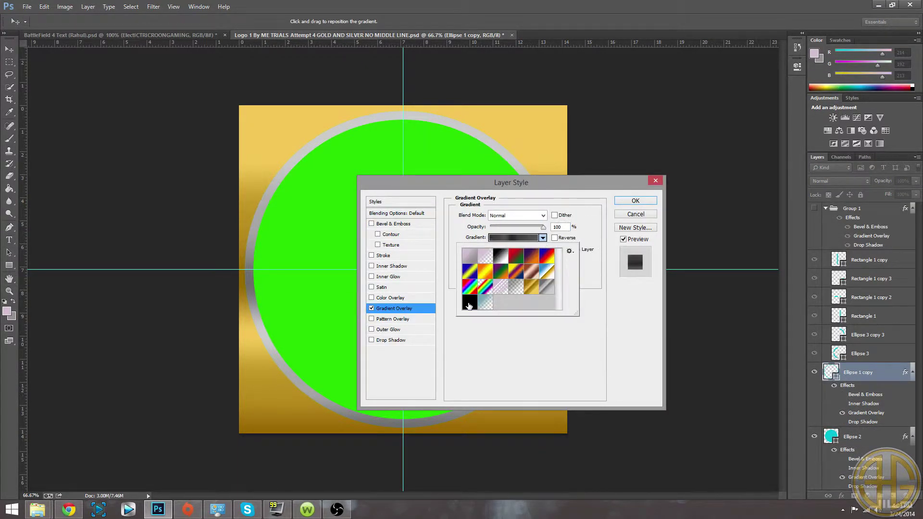
click(514, 238)
double_click(548, 304)
click(337, 164)
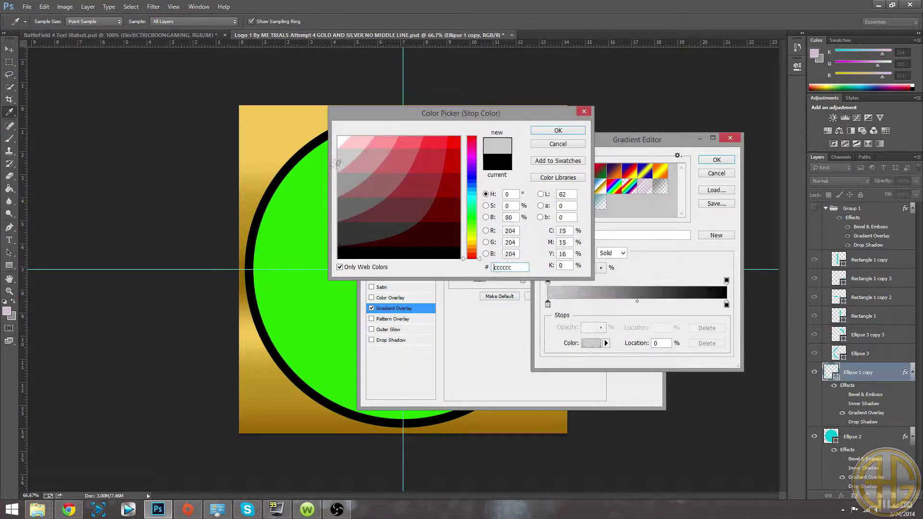
click(558, 130)
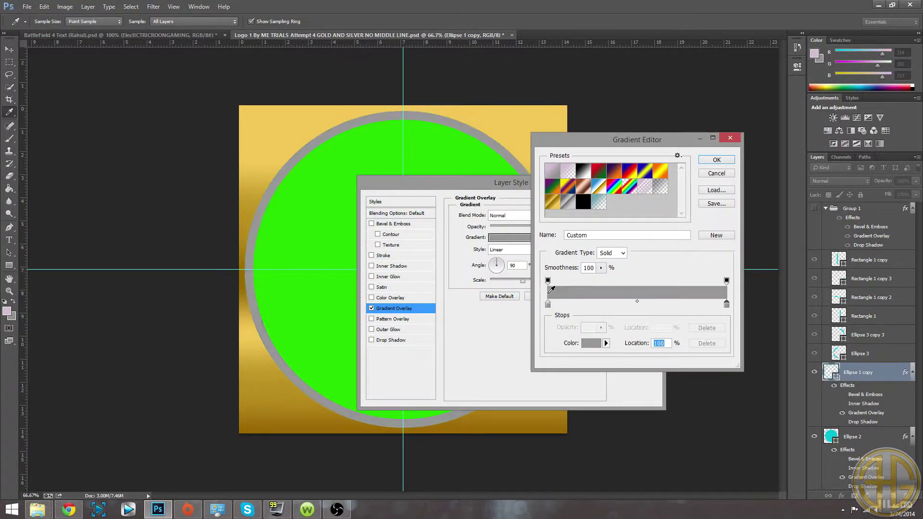
click(717, 159)
click(634, 193)
click(861, 425)
Open Layer 0's Gradient Overlay, starting from the black preset gradient.
key(t)
right_click(869, 413)
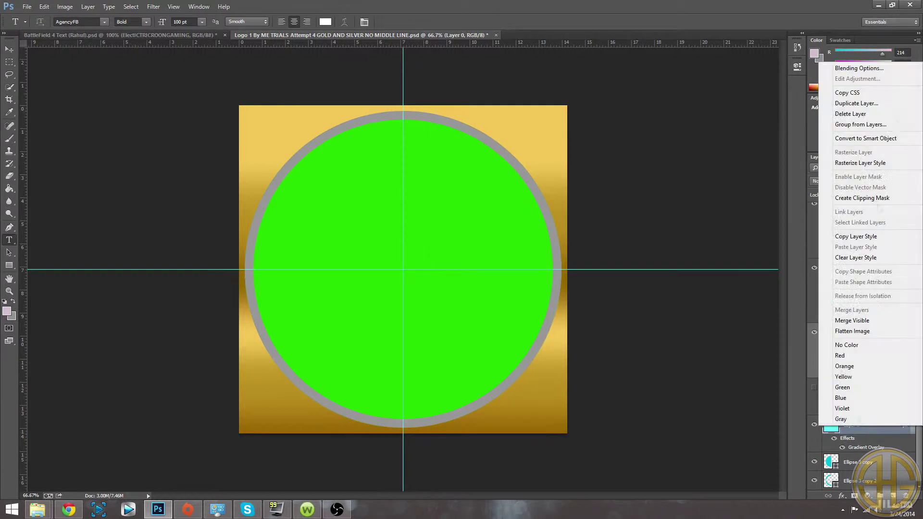
click(851, 68)
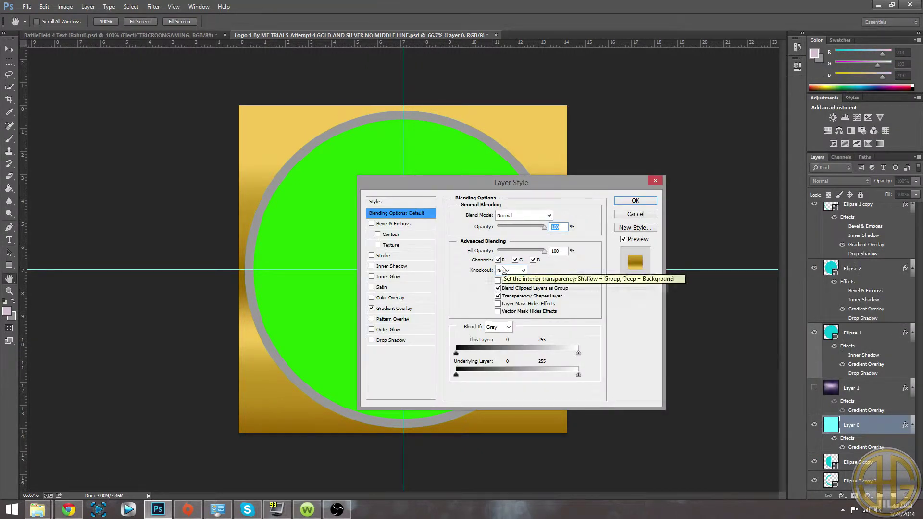
click(408, 309)
click(543, 237)
double_click(470, 302)
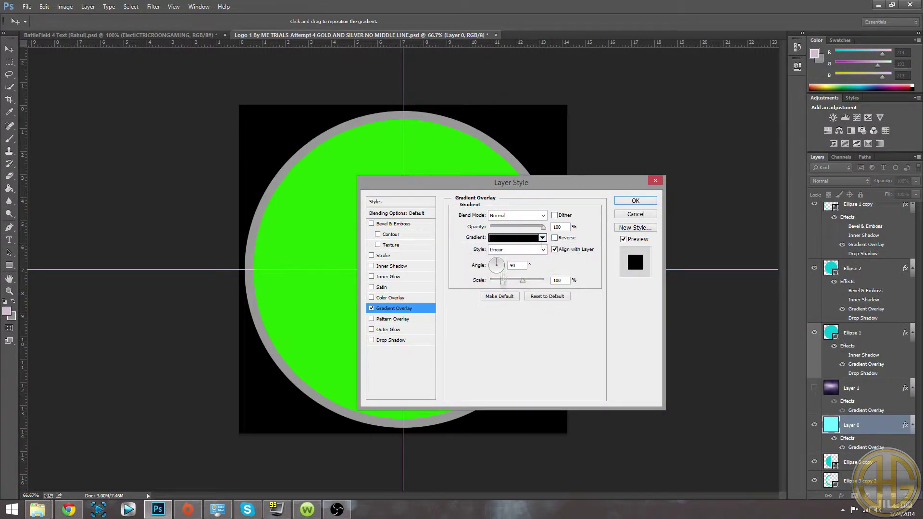
click(514, 238)
Set both gradient stops to #ffff00 yellow and apply the style.
click(548, 304)
double_click(547, 304)
click(476, 243)
click(460, 138)
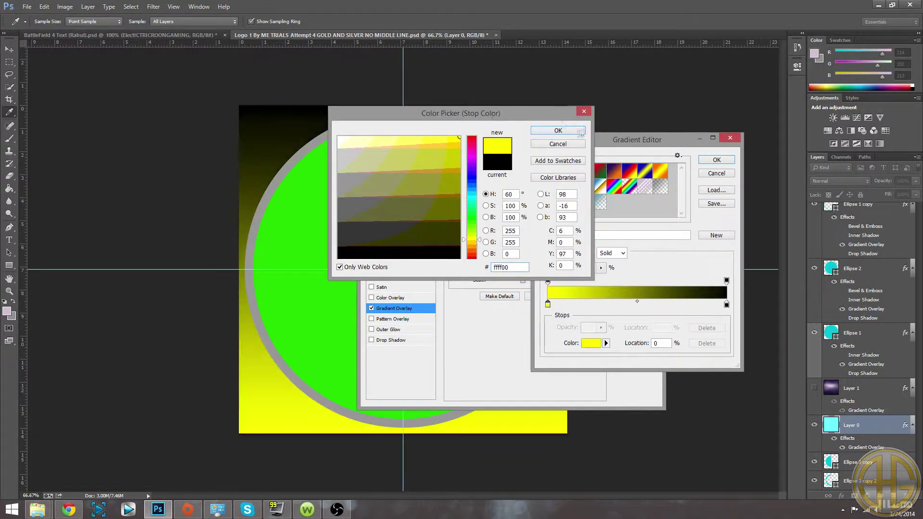
click(558, 130)
click(727, 304)
click(553, 293)
click(716, 159)
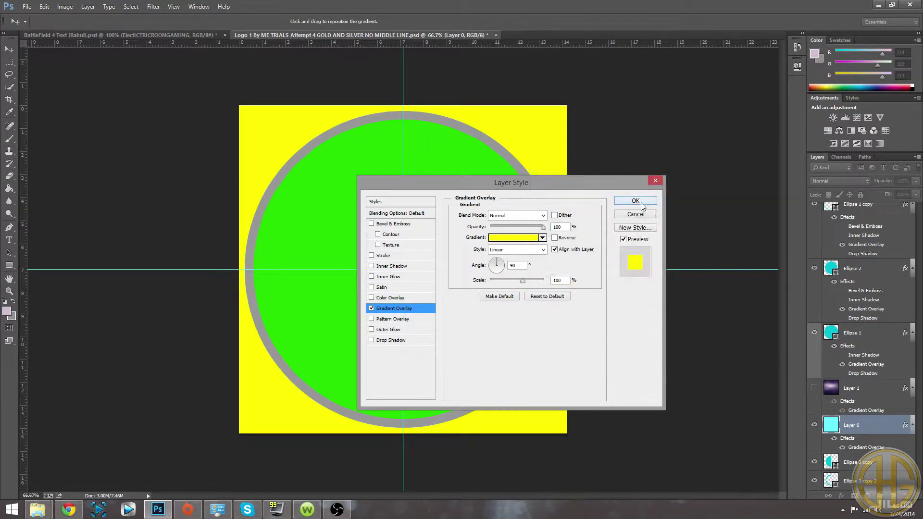
click(639, 197)
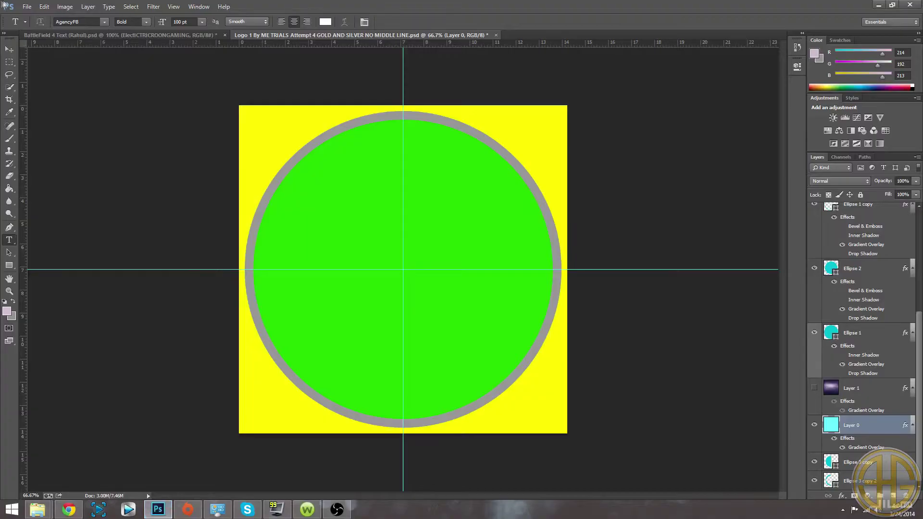
Draw a text box over the logo and type a black (000000) P.
click(27, 6)
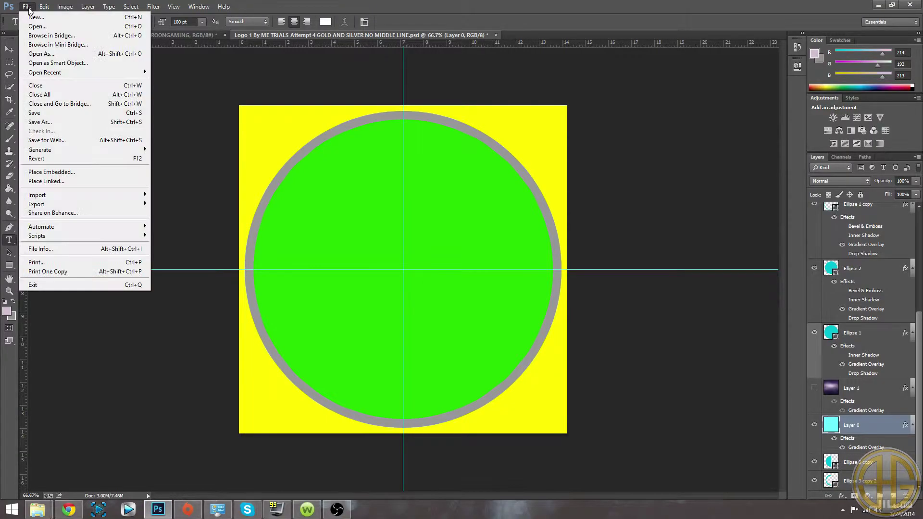
mouse_move(311, 164)
mouse_down()
mouse_move(509, 342)
mouse_move(496, 379)
mouse_up()
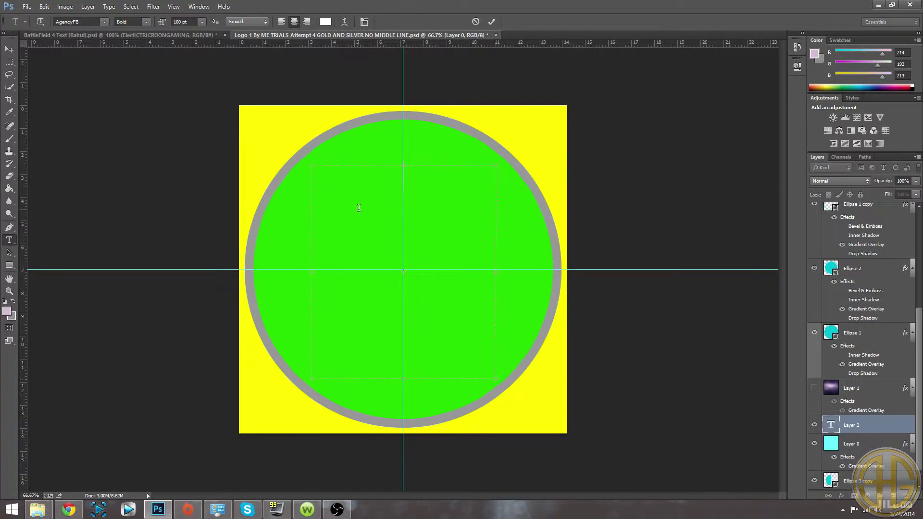
click(325, 22)
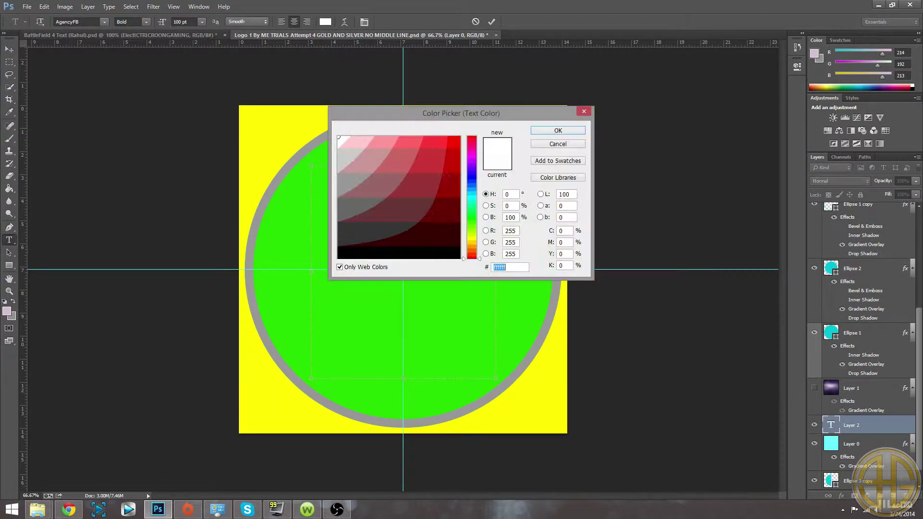
text(000000)
key(Return)
text(P)
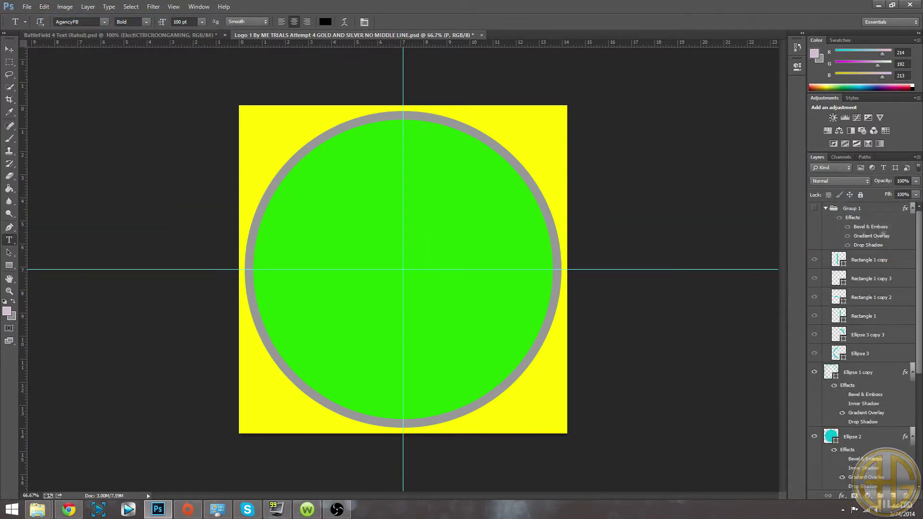
Make several more text entries near the P, leaving stray empty text layers.
click(415, 172)
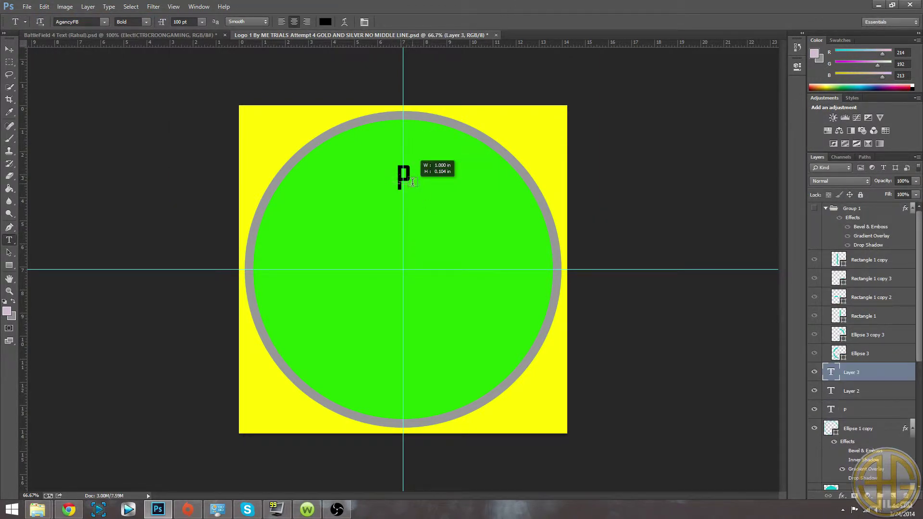
click(400, 178)
right_click(401, 178)
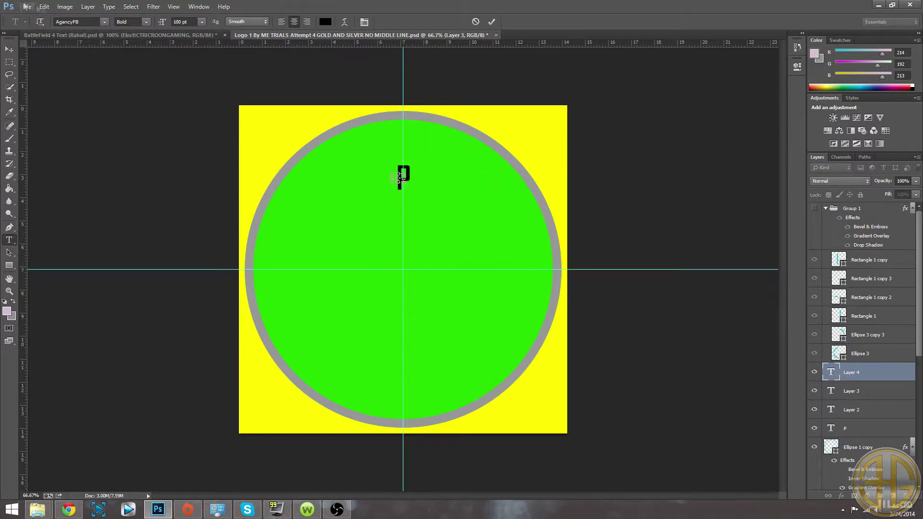
click(43, 6)
key(Escape)
click(476, 22)
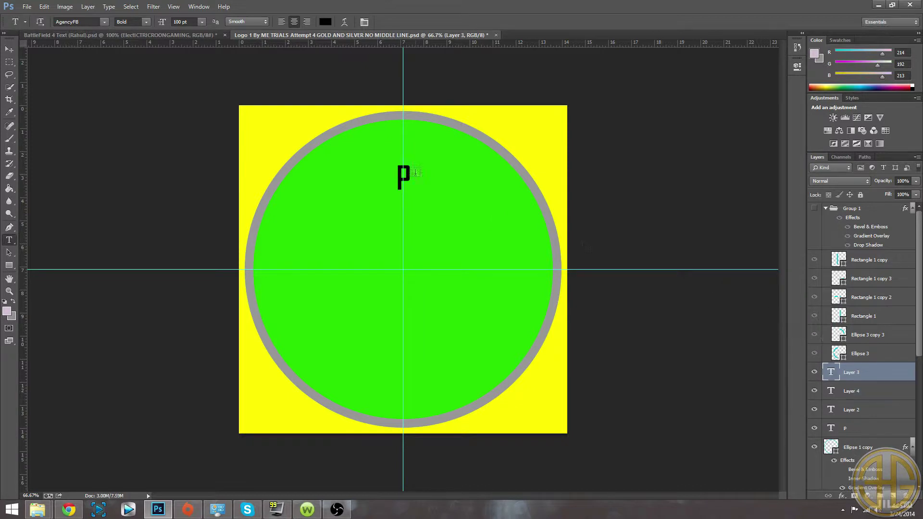
click(876, 434)
click(416, 184)
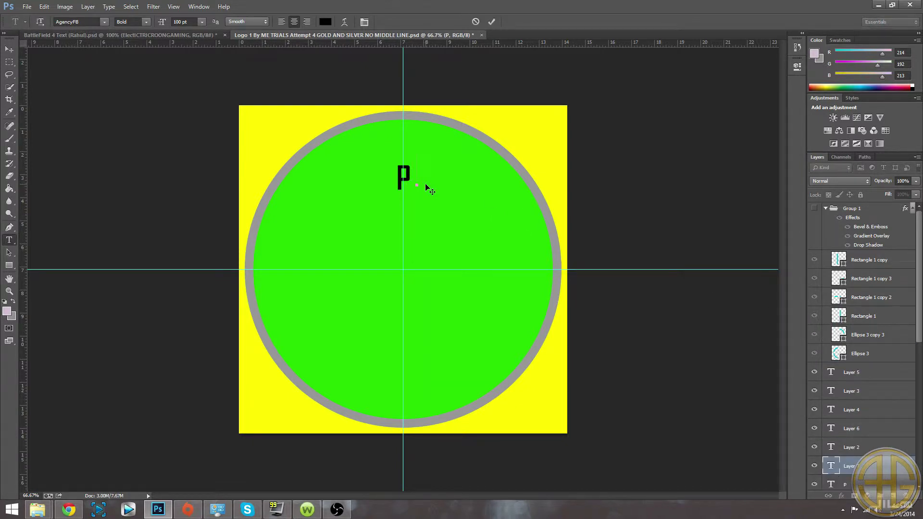
Delete the P and stray text layers, then place new PG text.
shift+click(881, 380)
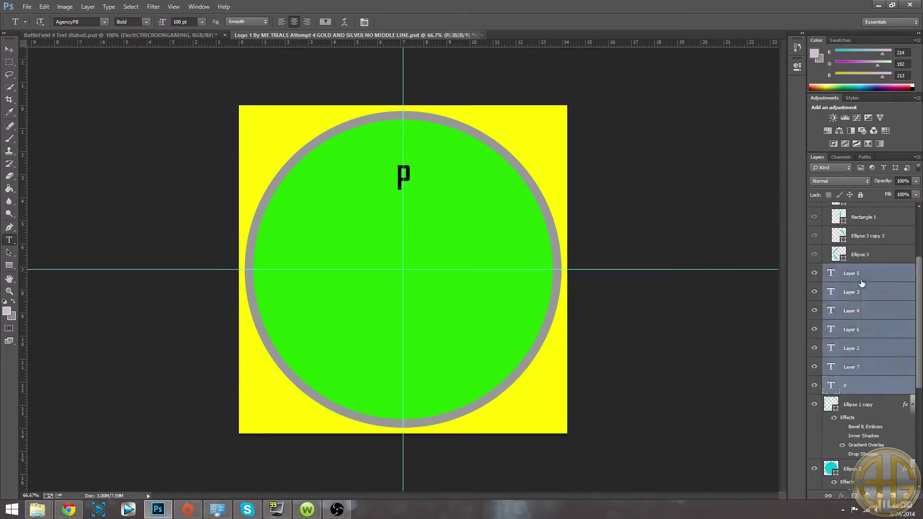
right_click(865, 288)
click(784, 139)
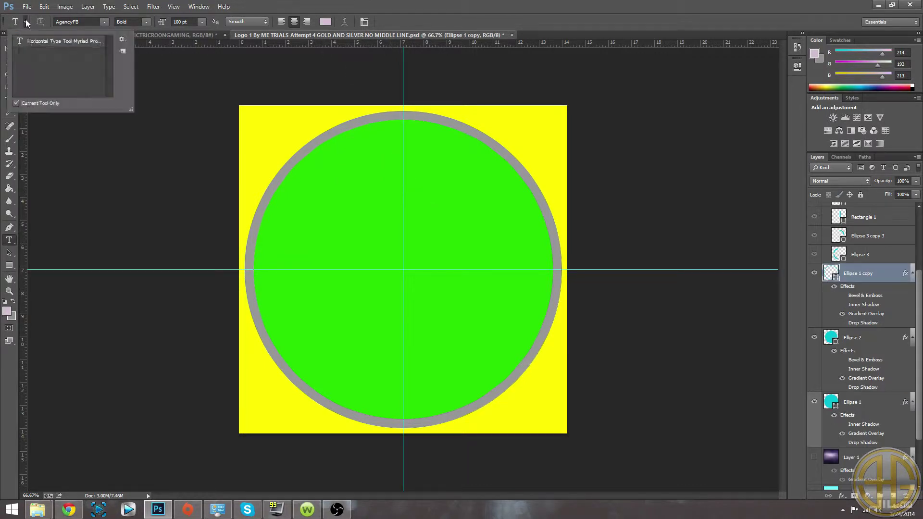
click(322, 152)
text(PG)
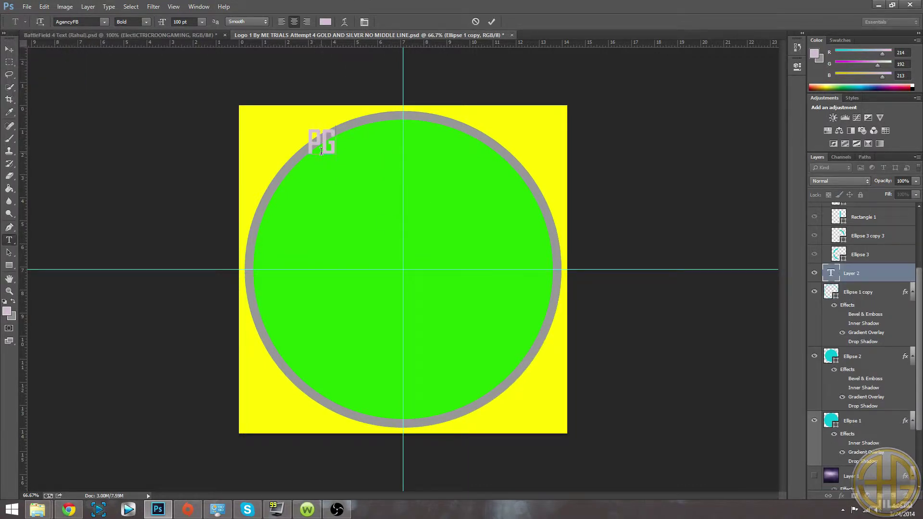
drag(329, 166, 407, 272)
Set the PG lettering's font size to 750 pt and commit it.
key(ctrl+a)
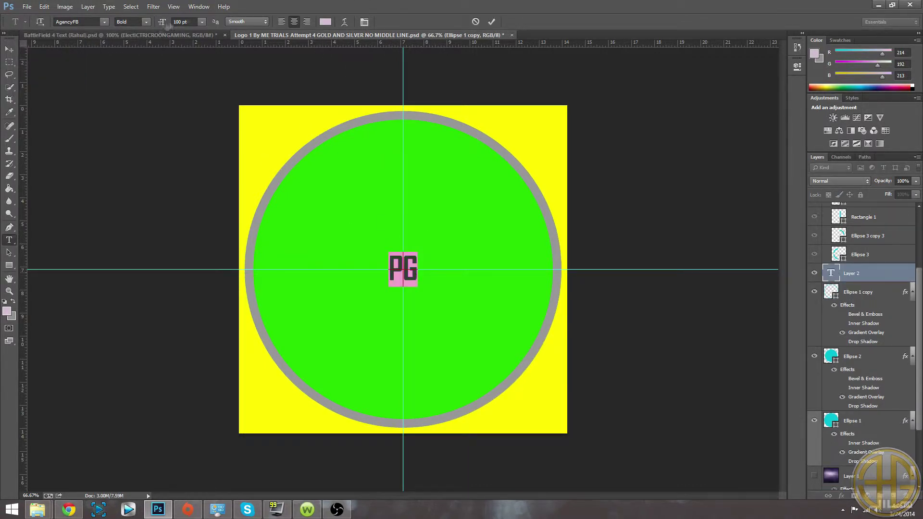
click(202, 21)
text(50)
key(Return)
key(Return)
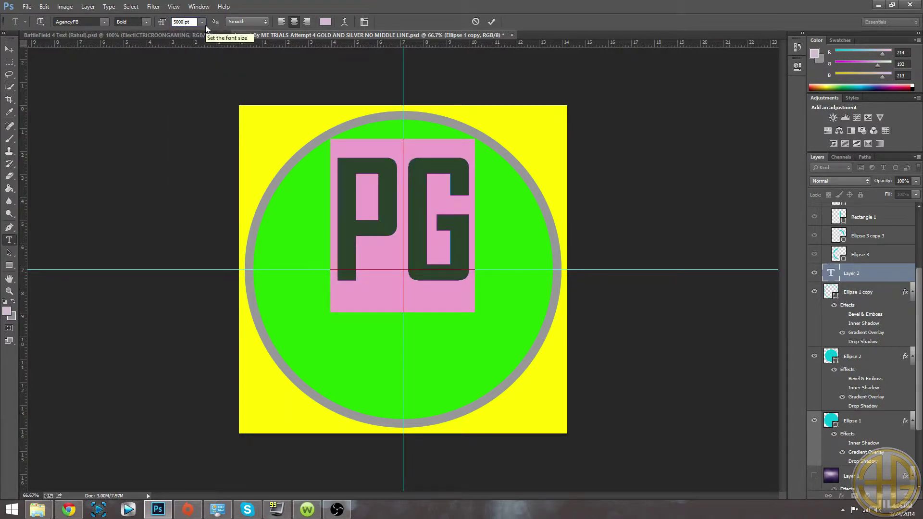
text(5000)
key(Return)
key(Return)
text(750)
key(Return)
key(ctrl+Return)
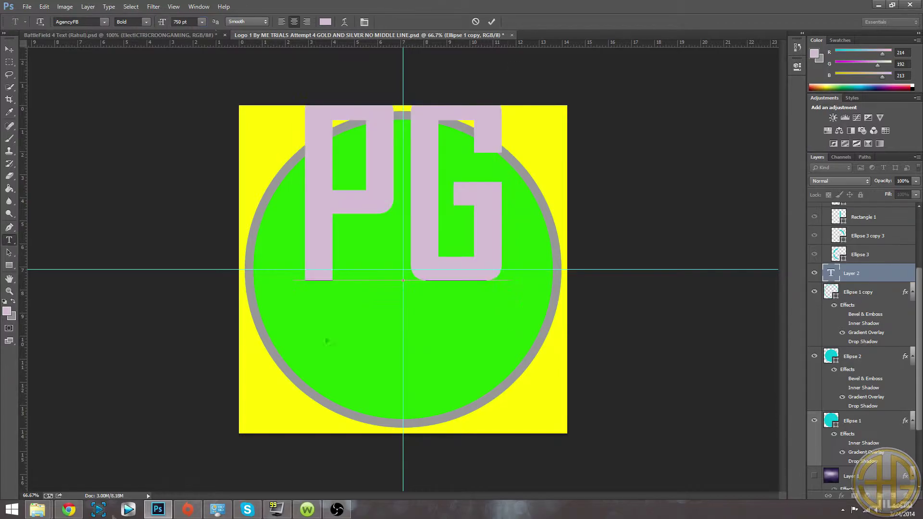
Save the reference logo image from the browser.
click(69, 509)
right_click(825, 307)
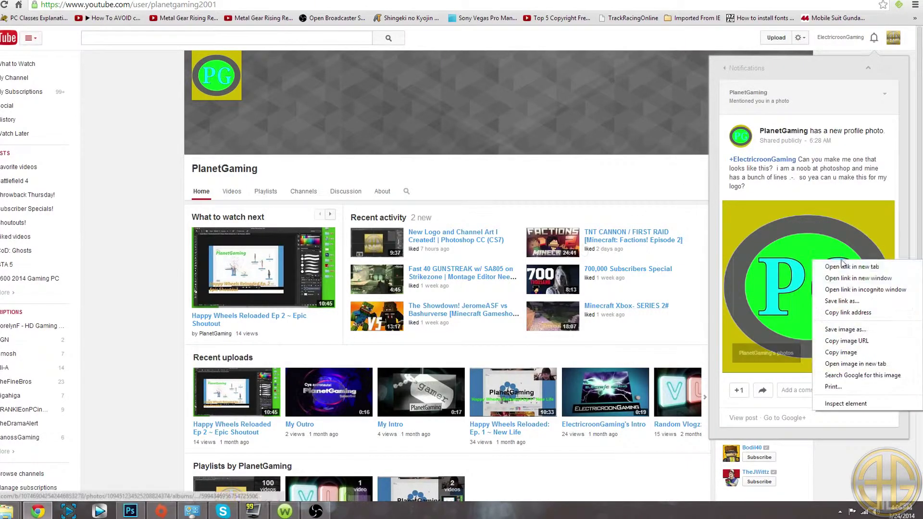
click(842, 370)
click(363, 237)
click(129, 511)
Commit the PG text and move it down into the circle's centre.
click(27, 6)
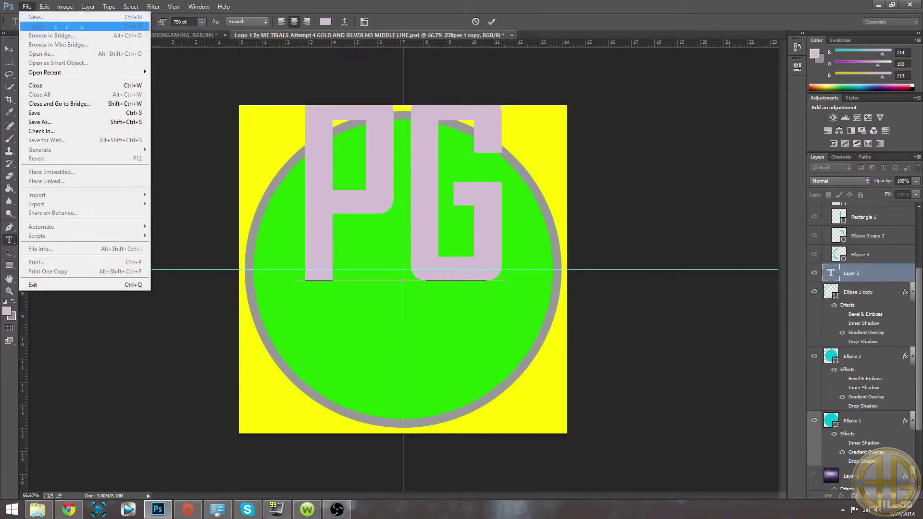
key(Escape)
click(491, 22)
key(v)
drag(391, 189, 394, 259)
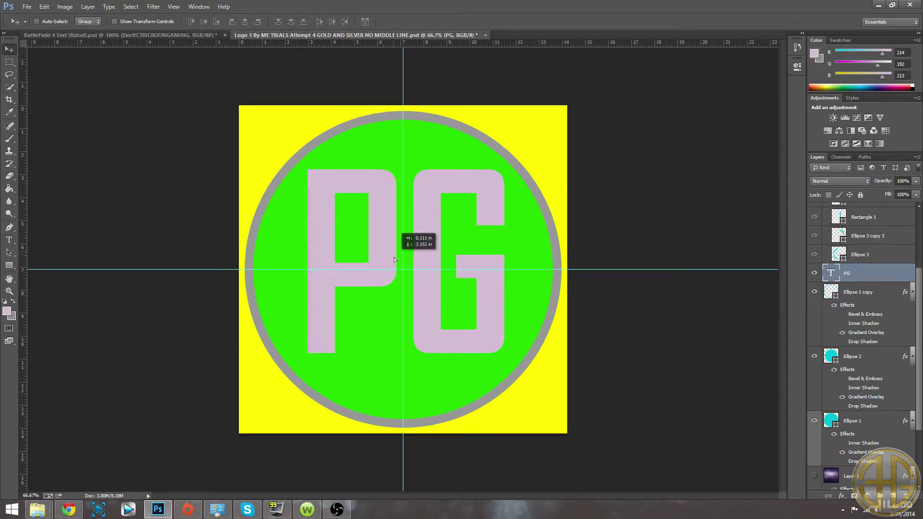
Reselect the PG lettering and colour it light pink.
key(t)
click(487, 269)
double_click(831, 292)
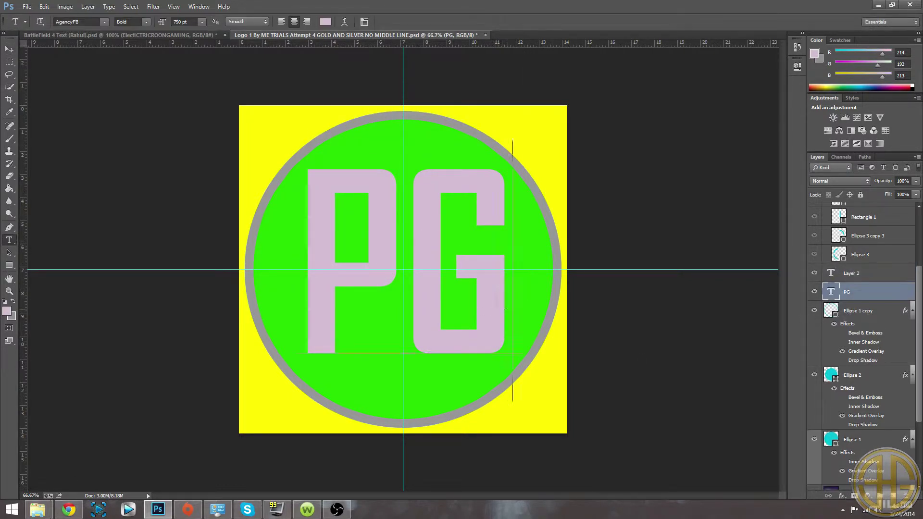
right_click(346, 289)
click(325, 22)
click(548, 128)
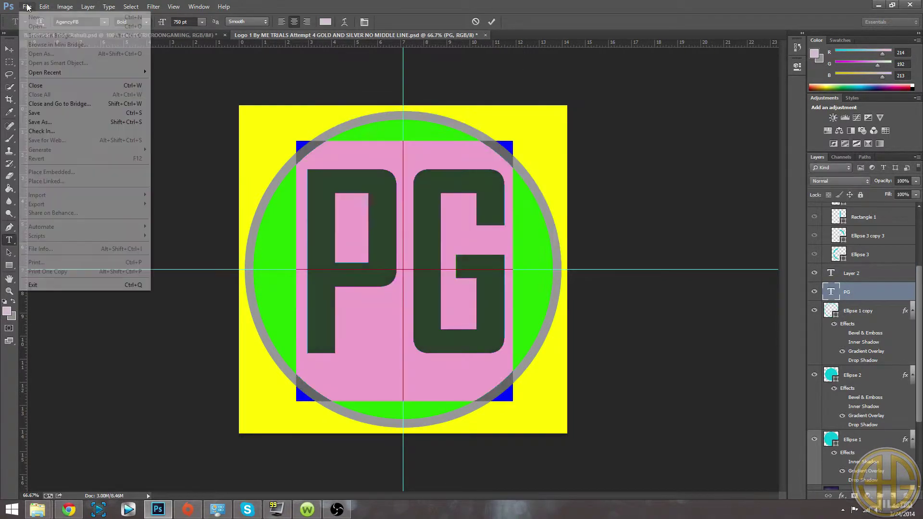
Browse the Open dialog to the Pictures > Battlefield 4 folder.
click(27, 7)
click(37, 26)
click(41, 161)
Open the PG logo screenshot and sample its cyan with the Eyedropper.
double_click(113, 79)
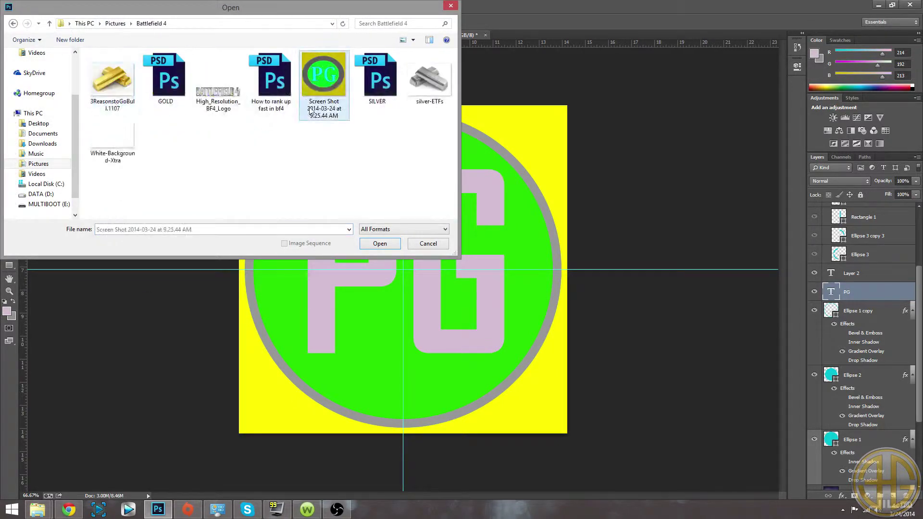
double_click(323, 86)
key(i)
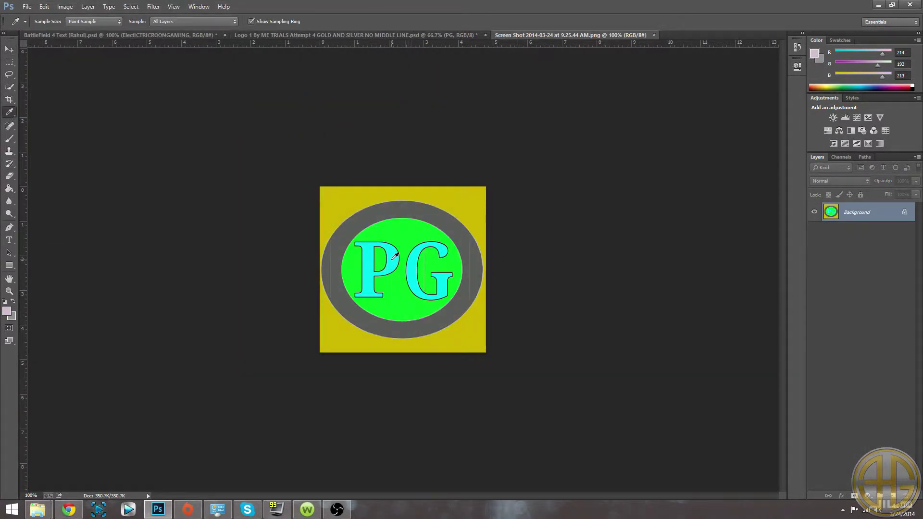
click(391, 259)
click(315, 38)
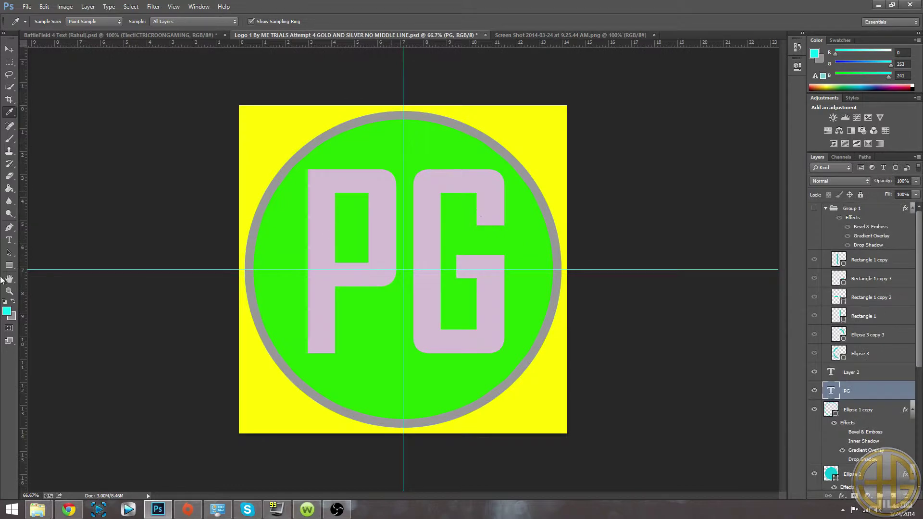
Apply the sampled cyan to the PG lettering in Logo 1.
click(9, 239)
double_click(457, 216)
click(325, 22)
click(556, 73)
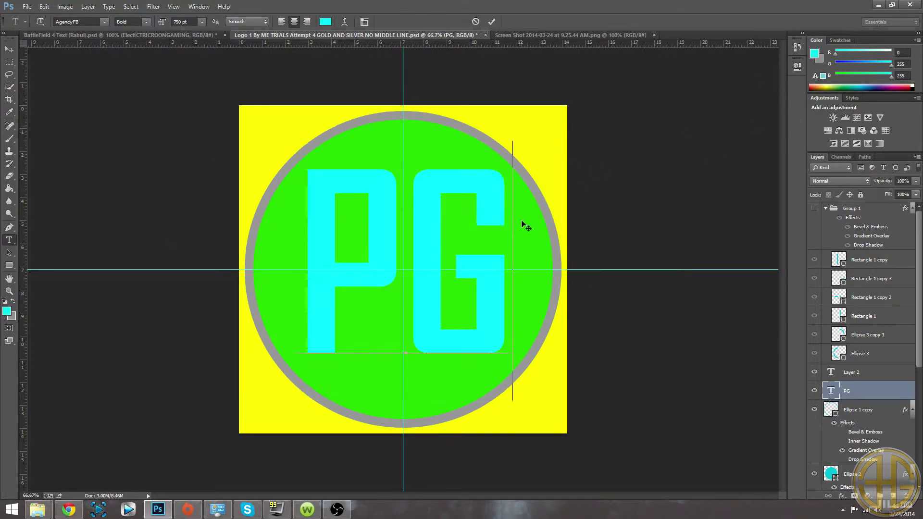
click(593, 39)
click(308, 35)
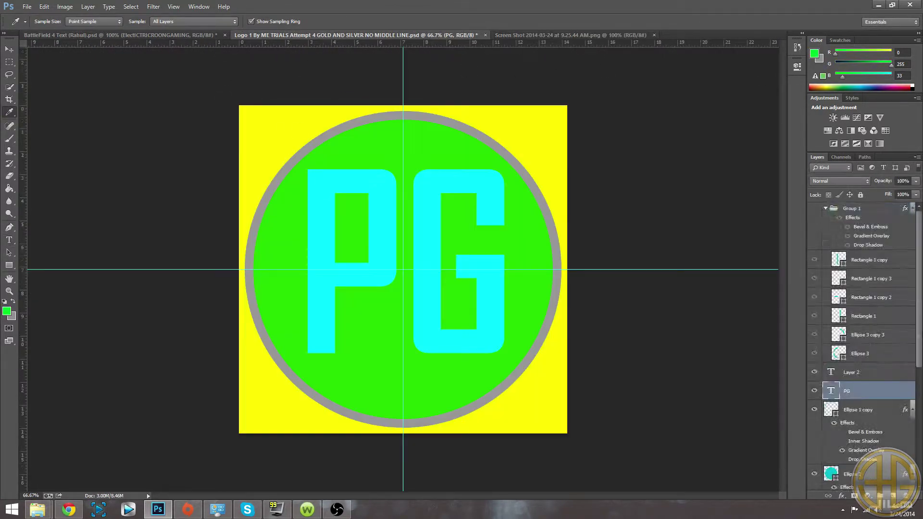
Review Ellipse 1's Gradient Overlay stops in the Gradient Editor and keep them green.
click(873, 333)
right_click(874, 337)
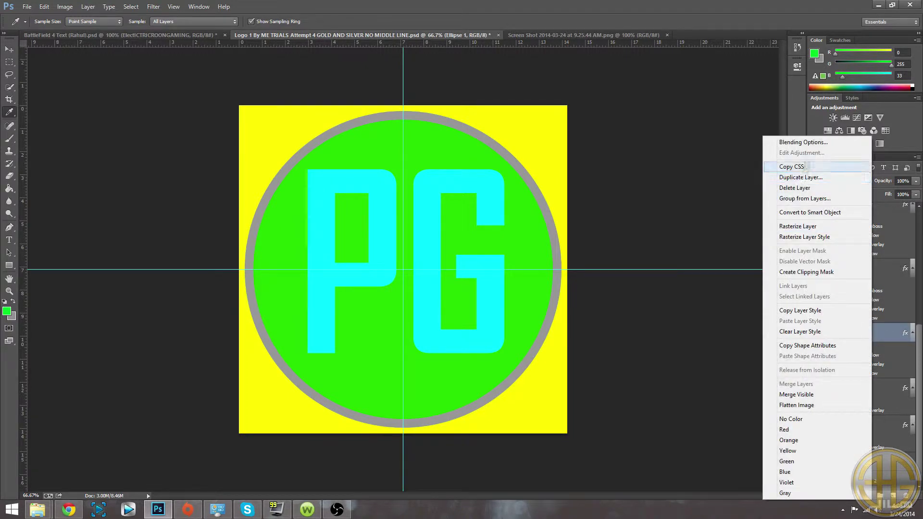
click(789, 187)
click(394, 309)
click(542, 238)
click(514, 238)
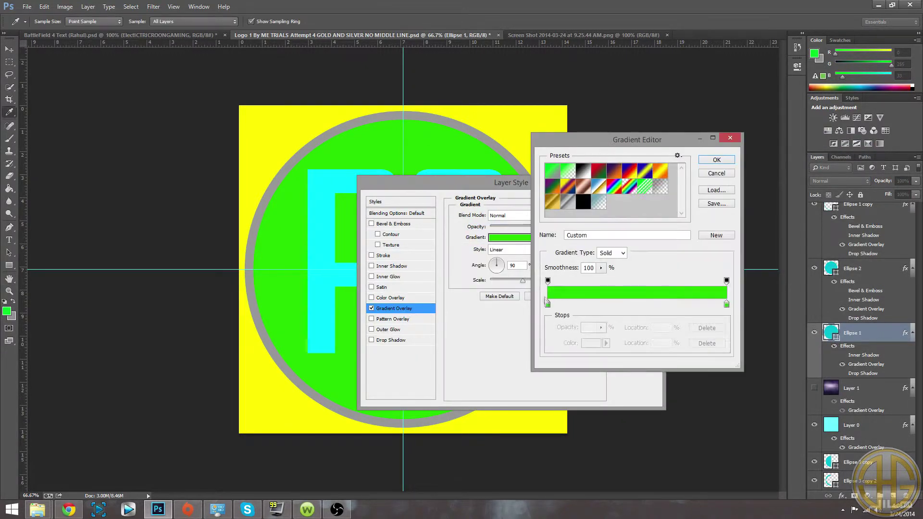
click(547, 304)
click(717, 173)
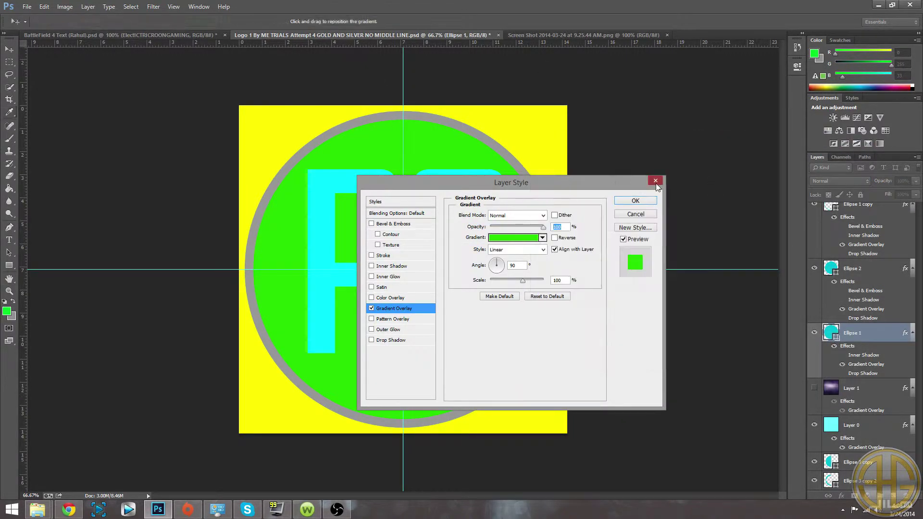
click(639, 200)
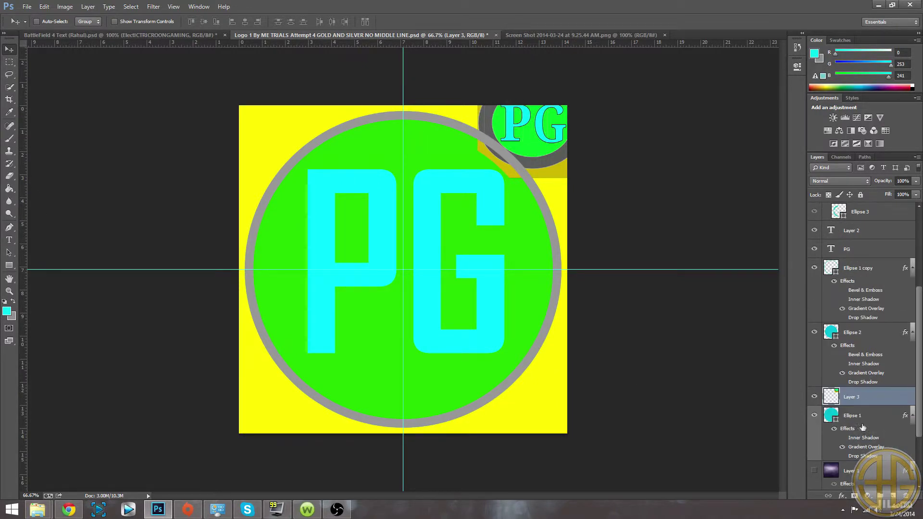
Edit the Gradient Overlay colour stops in Ellipse 1's layer style.
right_click(863, 428)
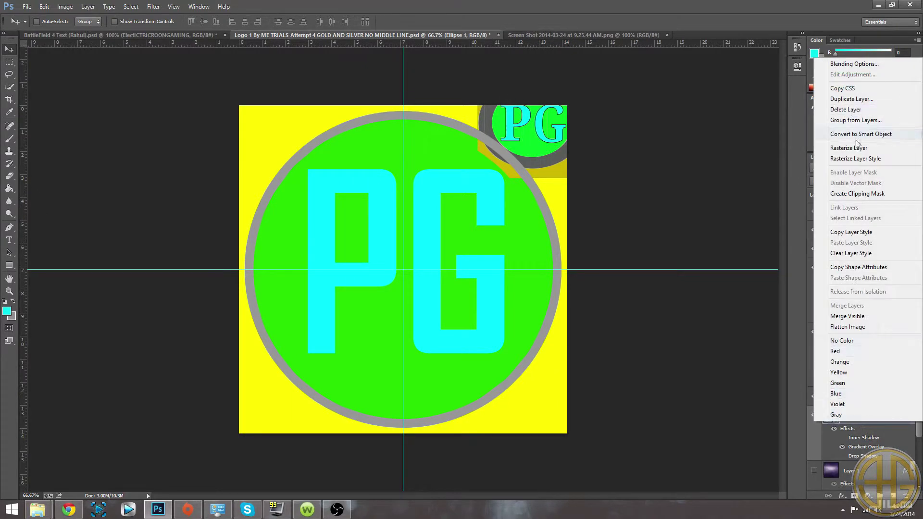
click(869, 66)
drag(572, 157, 726, 201)
click(633, 314)
click(754, 243)
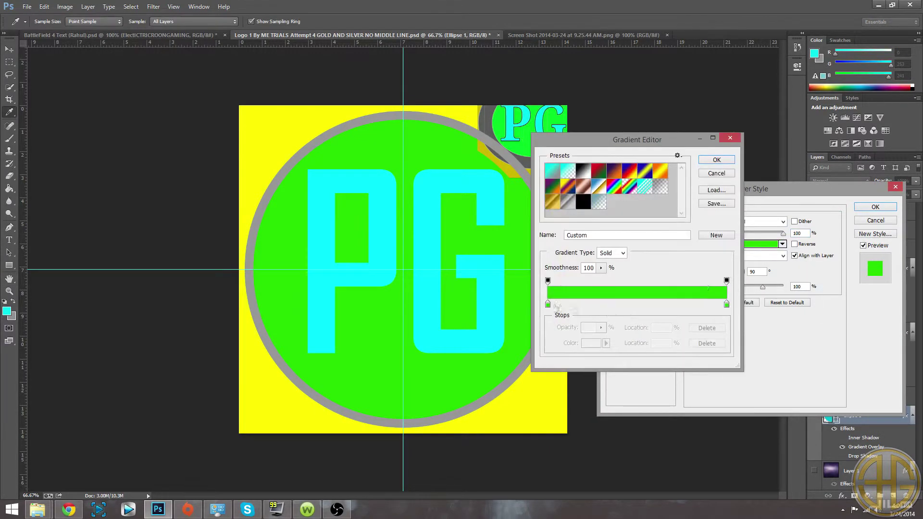
click(548, 305)
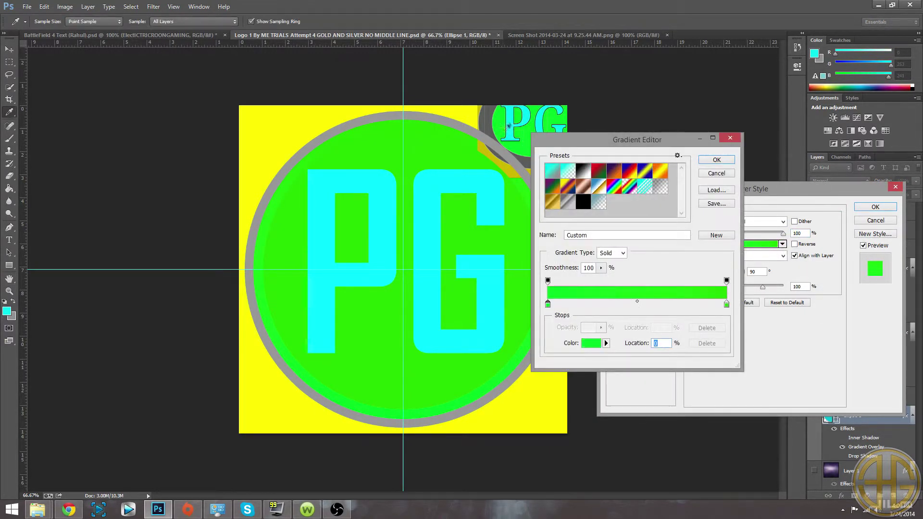
click(727, 305)
click(717, 160)
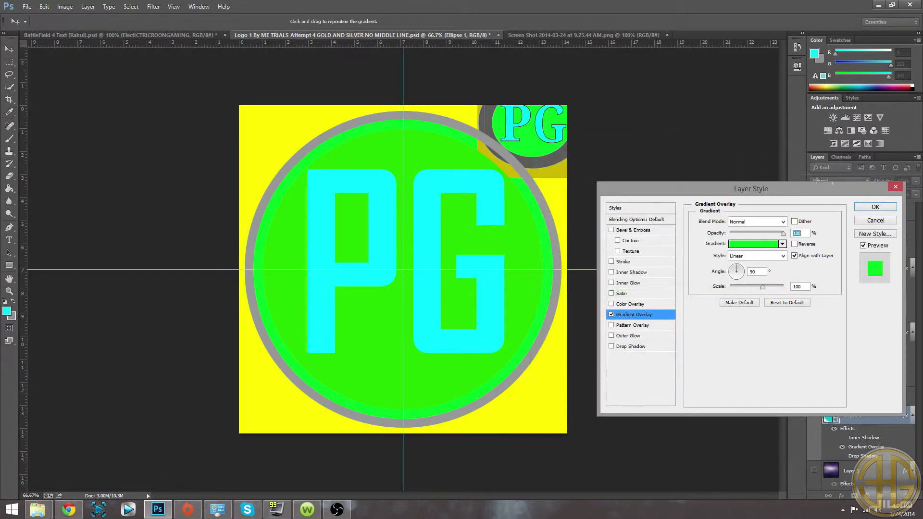
click(876, 207)
Make Ellipse 2's Gradient Overlay all bright green by sampling the circle.
click(854, 285)
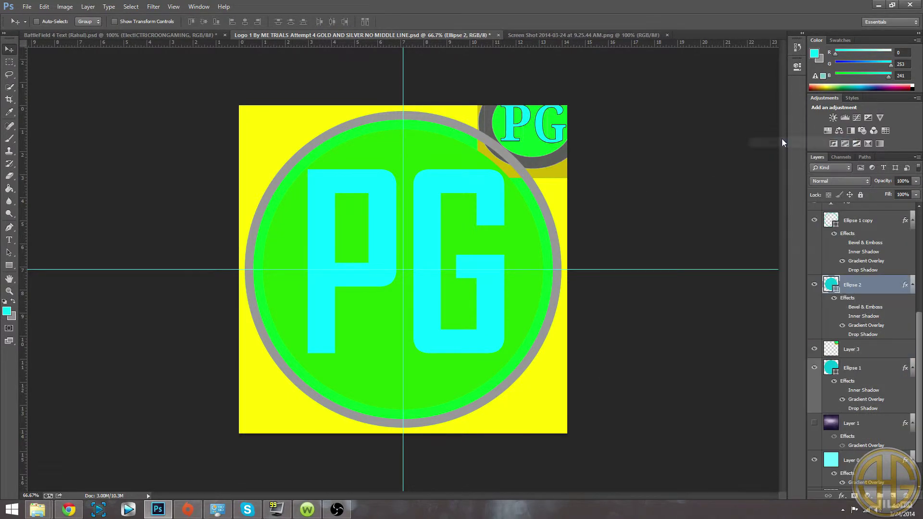
double_click(858, 284)
click(627, 320)
click(760, 244)
click(548, 304)
click(527, 135)
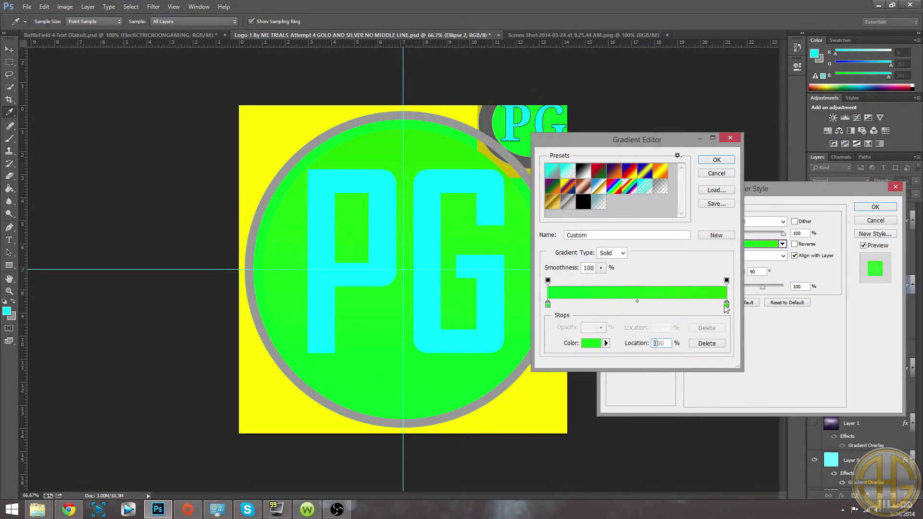
click(717, 160)
click(876, 207)
Set both Layer 0 gradient stops to a sampled darker olive-yellow.
scroll(869, 300, down, 1)
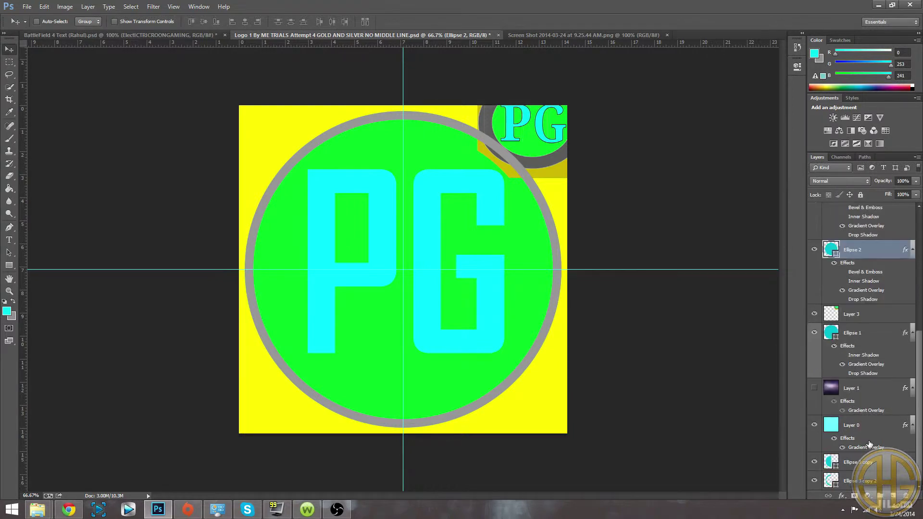
right_click(861, 426)
click(827, 62)
click(634, 315)
click(754, 244)
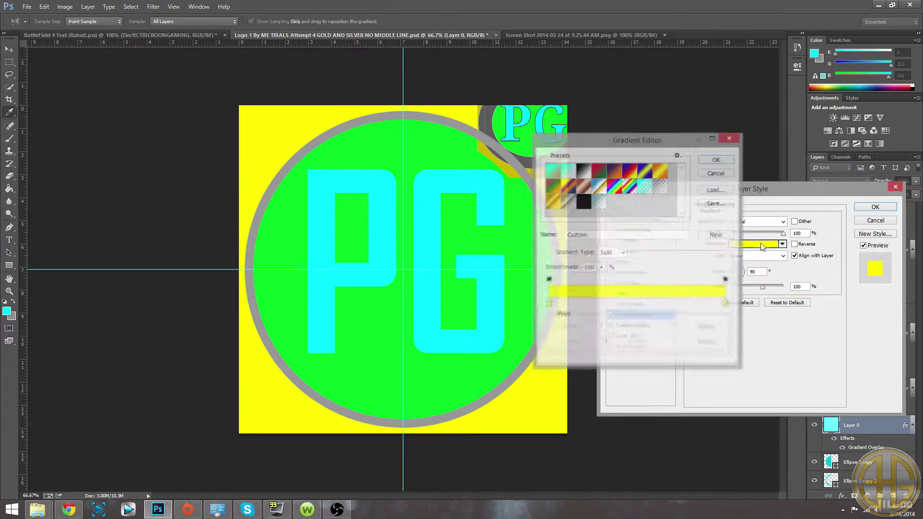
click(548, 305)
click(508, 159)
click(726, 305)
click(502, 159)
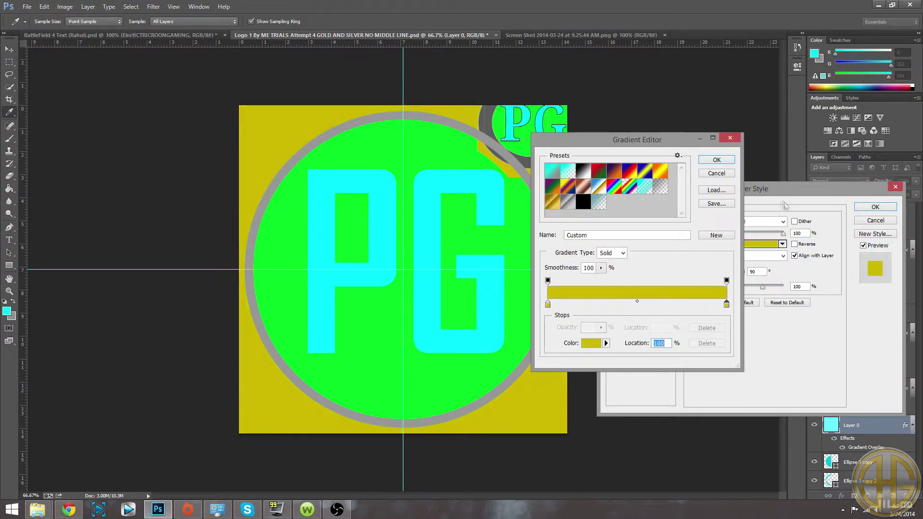
click(717, 161)
click(875, 207)
Hide the Layer 3 corner logo; add Bevel & Emboss, Inner Shadow and Drop Shadow to PG.
click(831, 314)
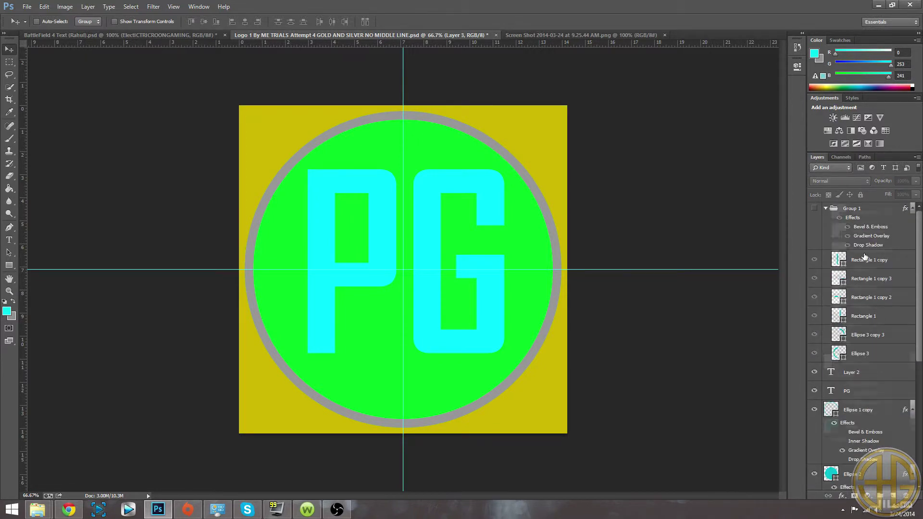
scroll(865, 312, up, 5)
right_click(853, 308)
click(825, 104)
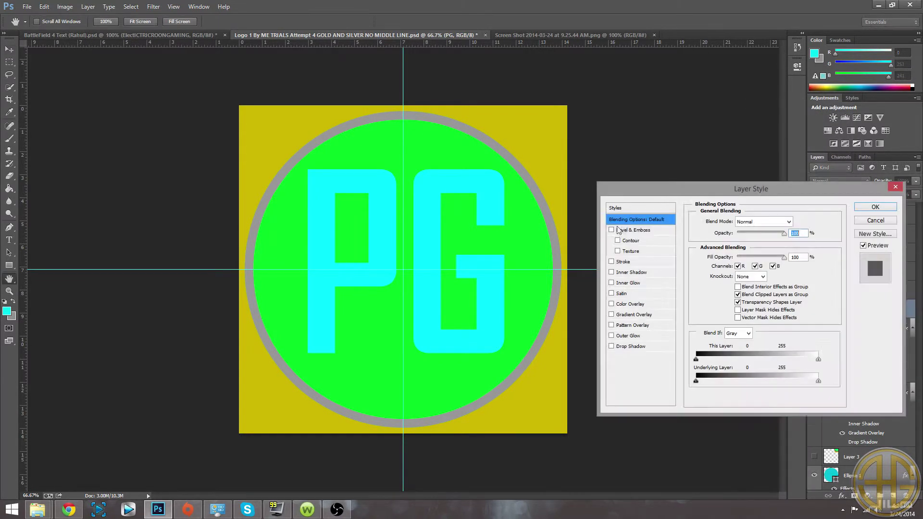
click(612, 230)
click(612, 272)
click(612, 347)
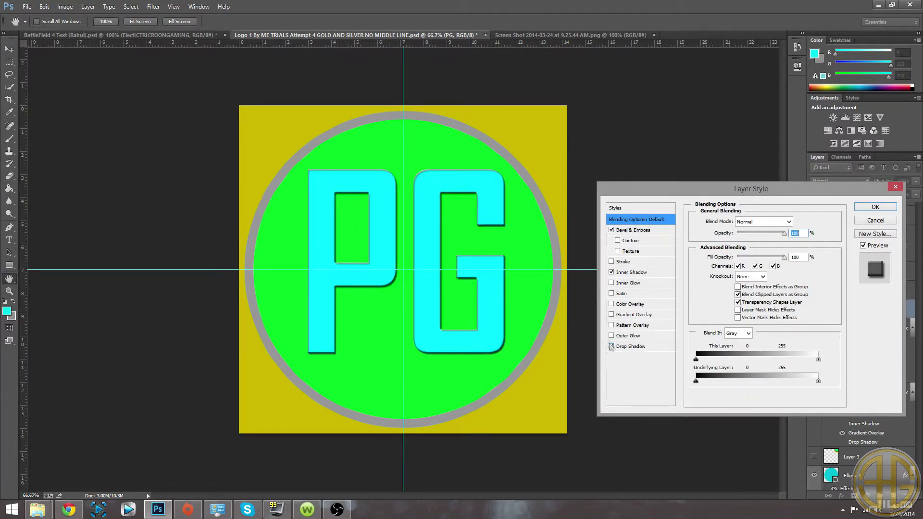
key(Return)
Start Save As, naming the file beginning 'Pla'.
click(27, 7)
click(46, 115)
text(Pla)
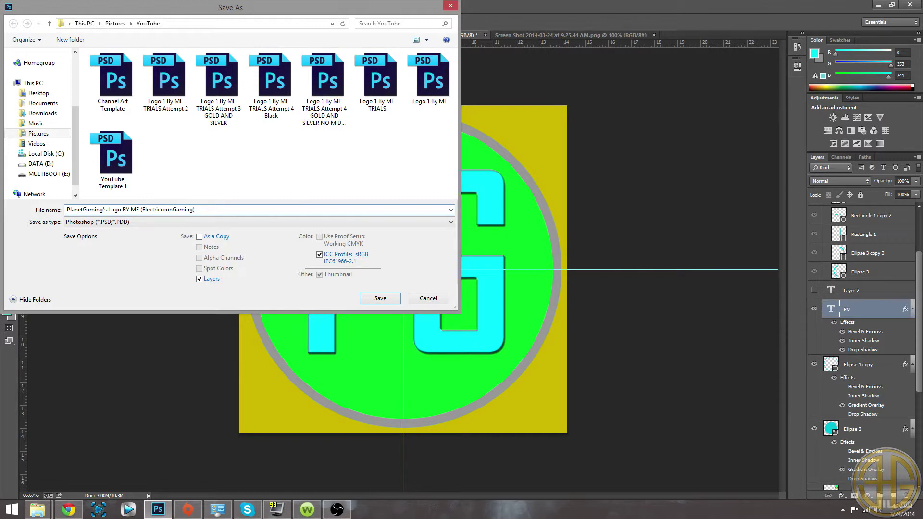
Save the layered PSD accepting Maximize Compatibility, then save a JPEG copy.
key(Return)
click(579, 159)
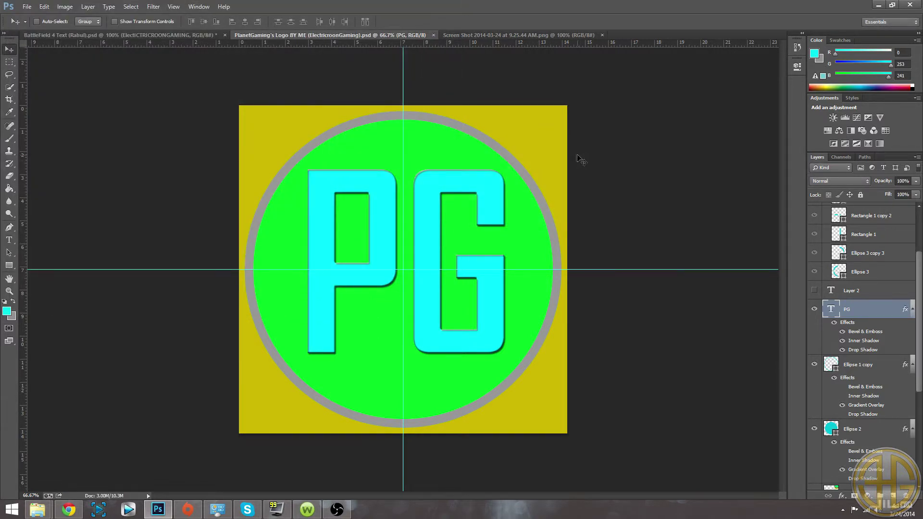
click(28, 6)
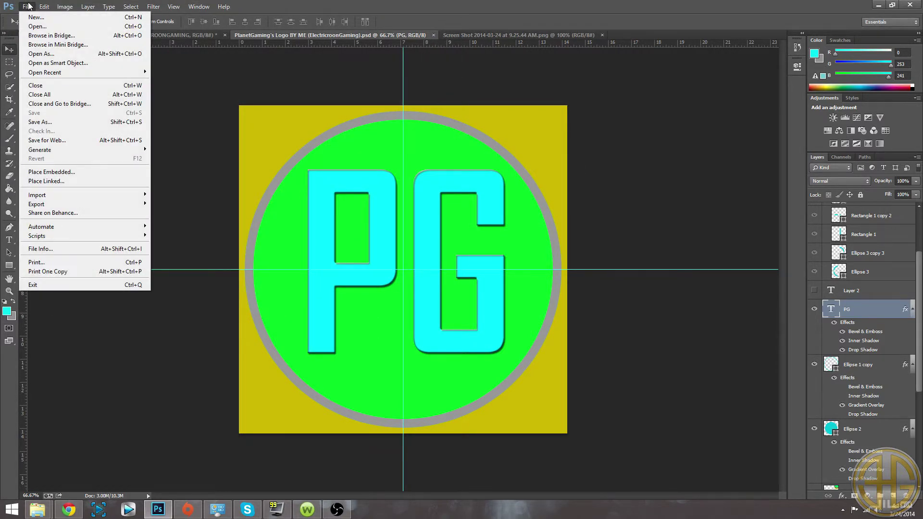
click(44, 122)
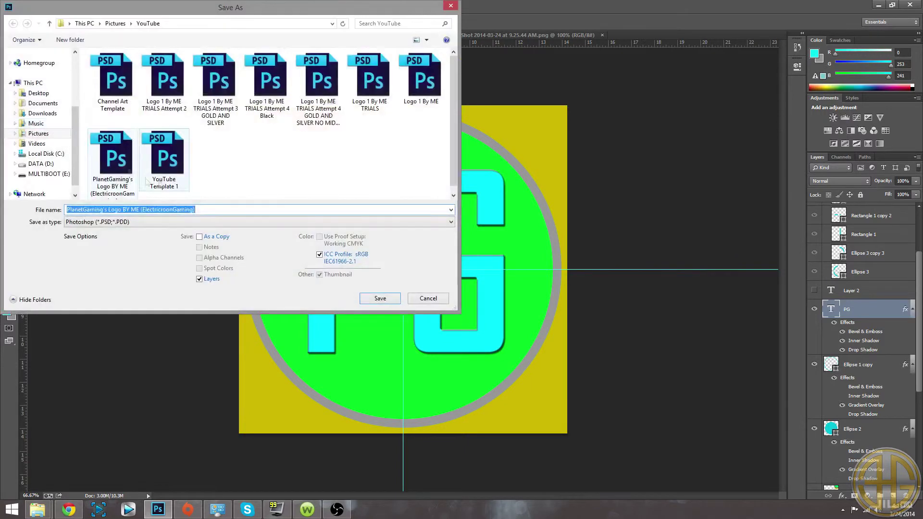
click(212, 222)
click(214, 291)
text(Attempt 1)
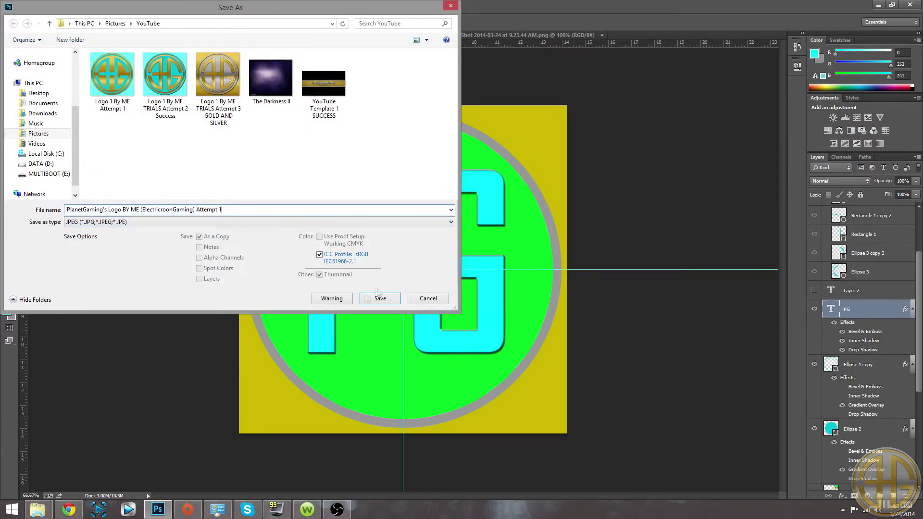
click(379, 294)
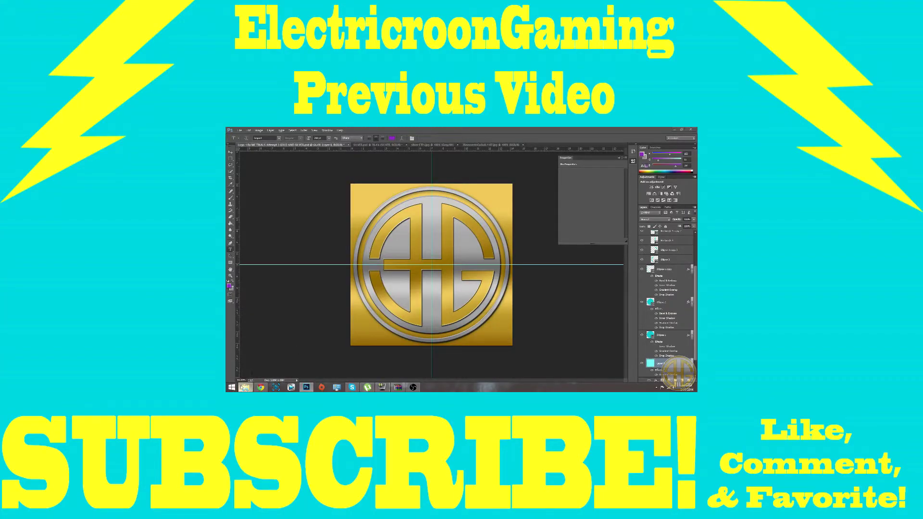